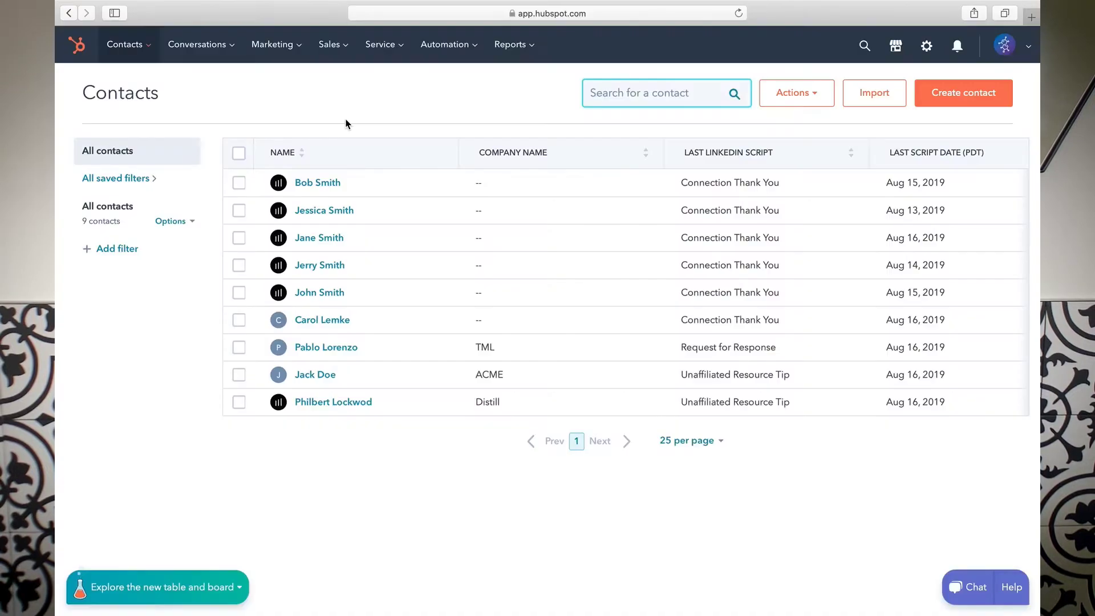
Step: Open the first contact in the contacts list and go to its associated company record, Distill LLC
left_click(304, 188)
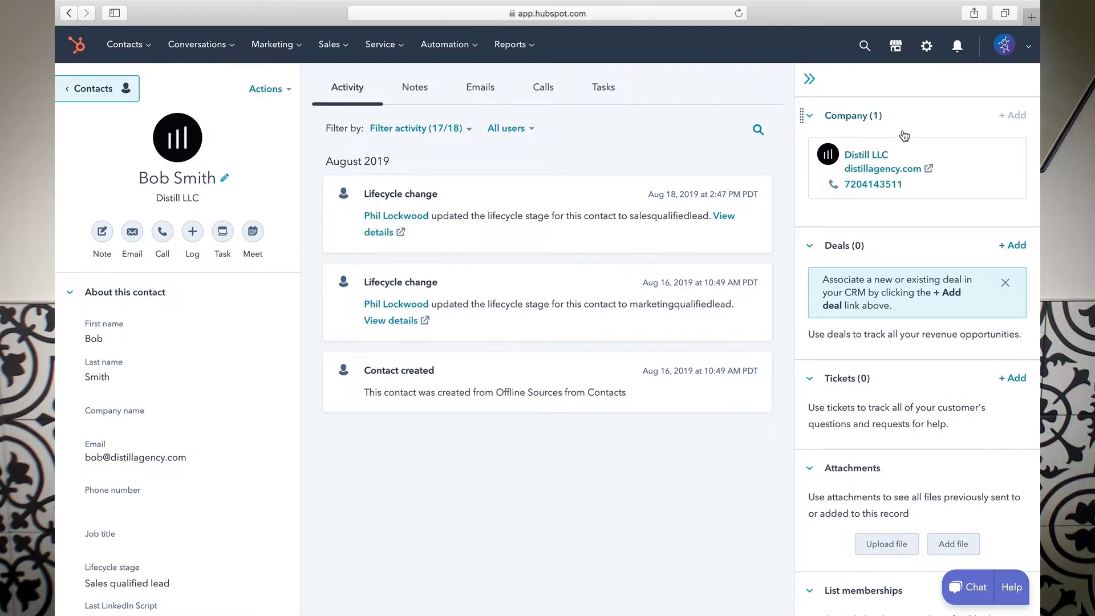
mouse_move(893, 167)
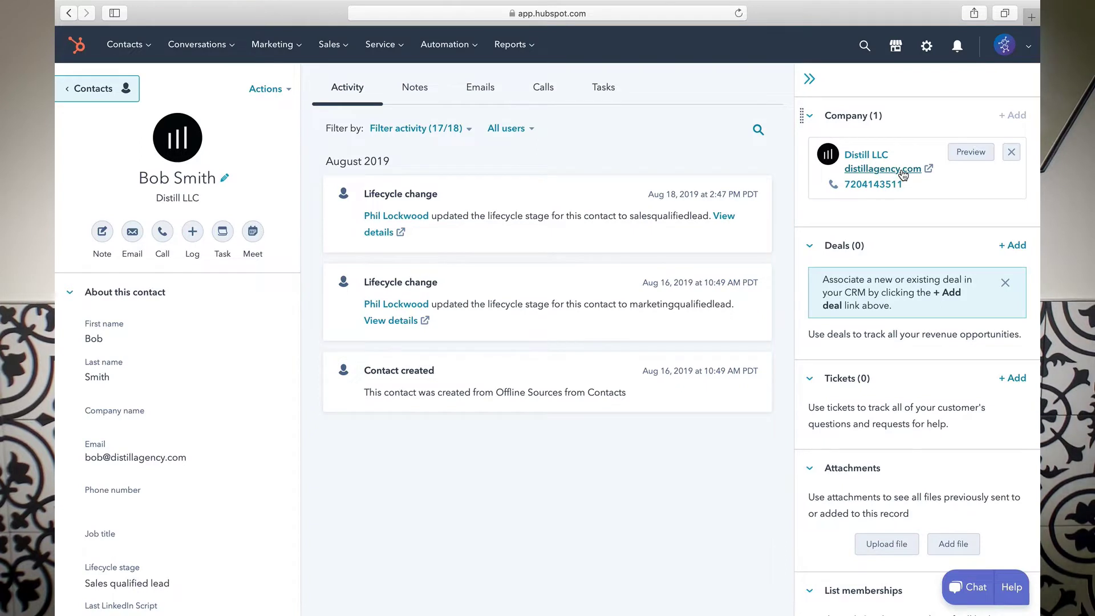
left_click(866, 156)
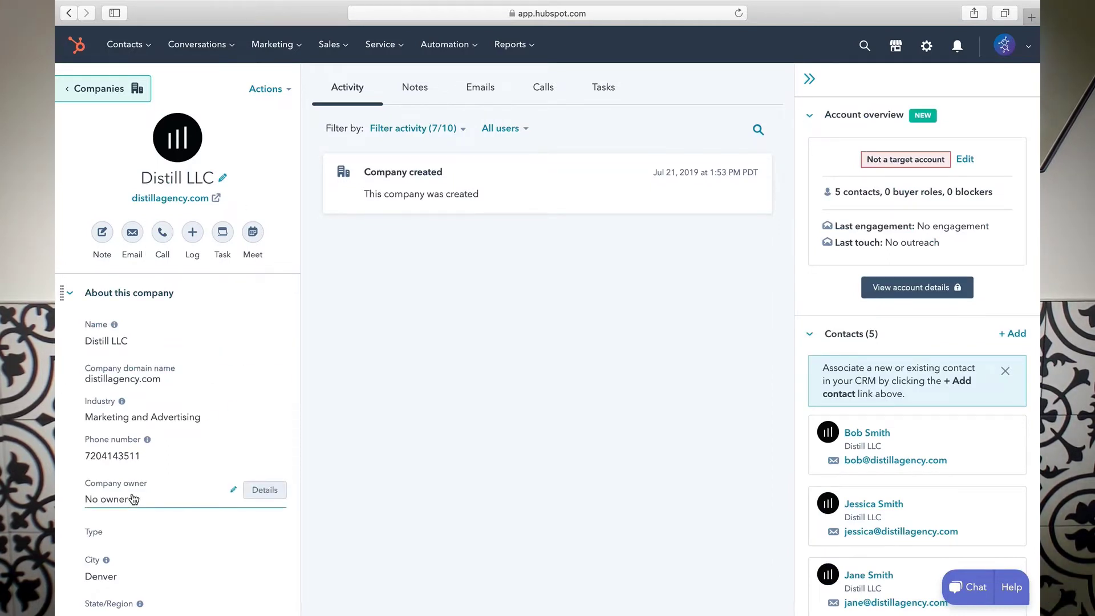
Step: Examine the Distill LLC company properties and the list of contacts associated with it
scroll(134, 497, "down", 2)
scroll(134, 499, "down", 4)
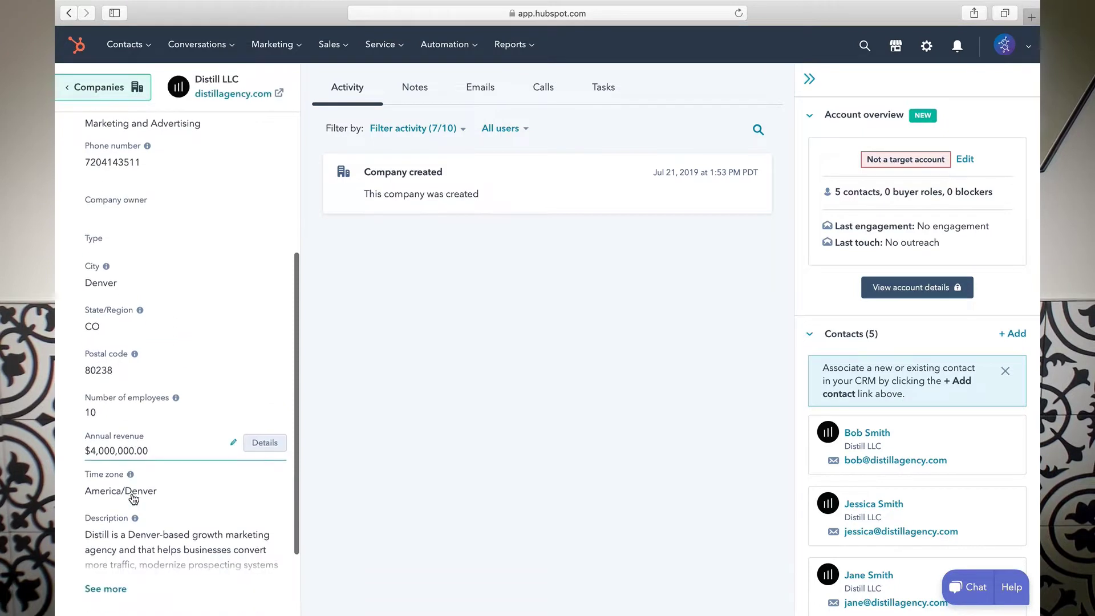
scroll(134, 500, "up", 6)
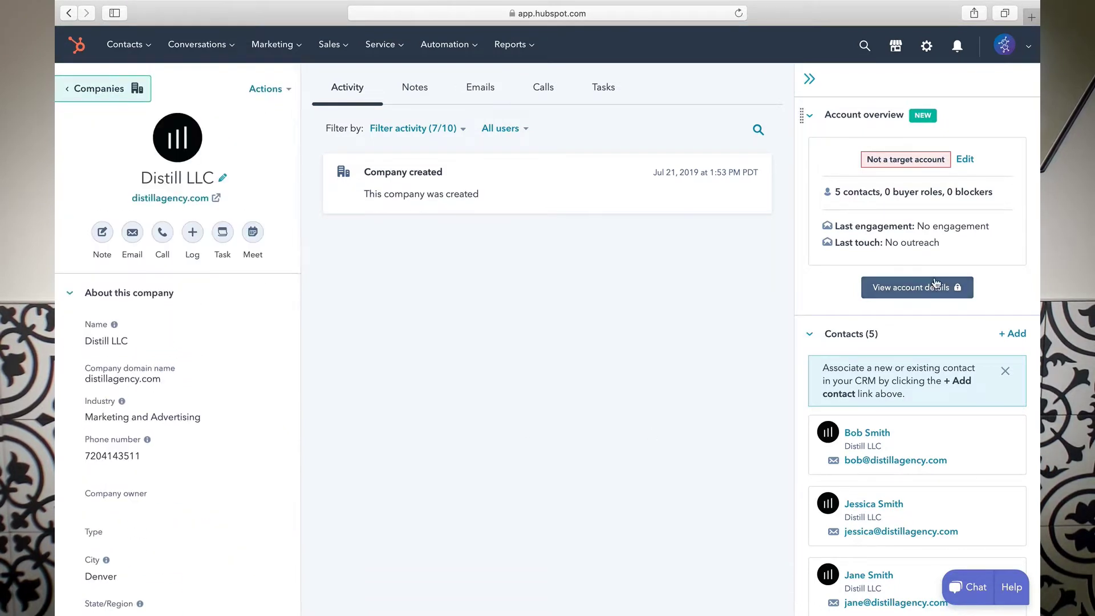
scroll(936, 393, "down", 3)
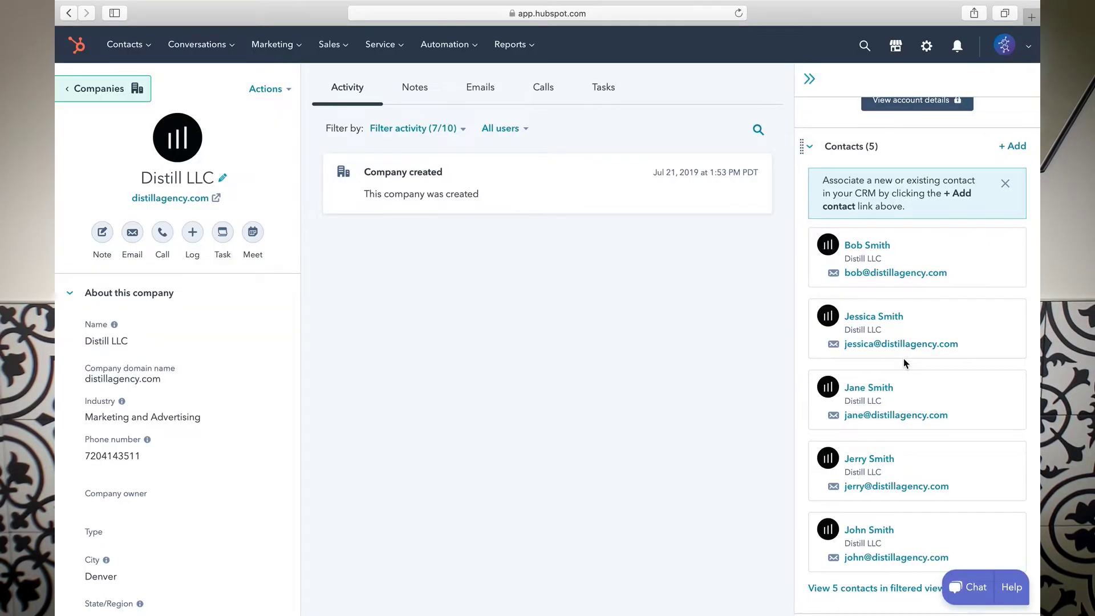
Step: Open the ACME Consulting deal from the sales deals list and view its tasks
left_click(348, 50)
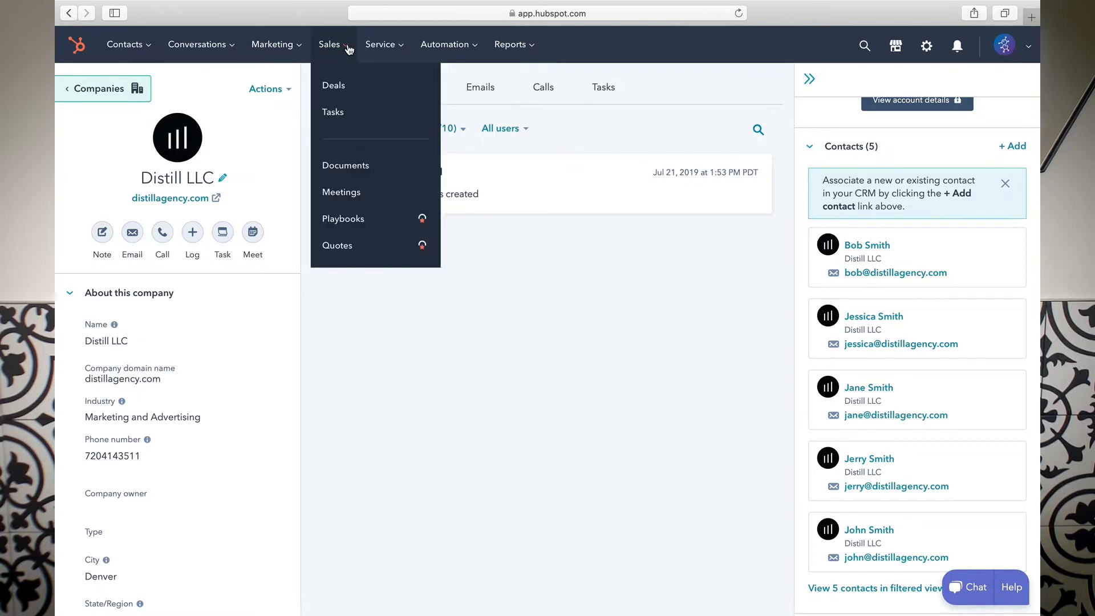
left_click(339, 86)
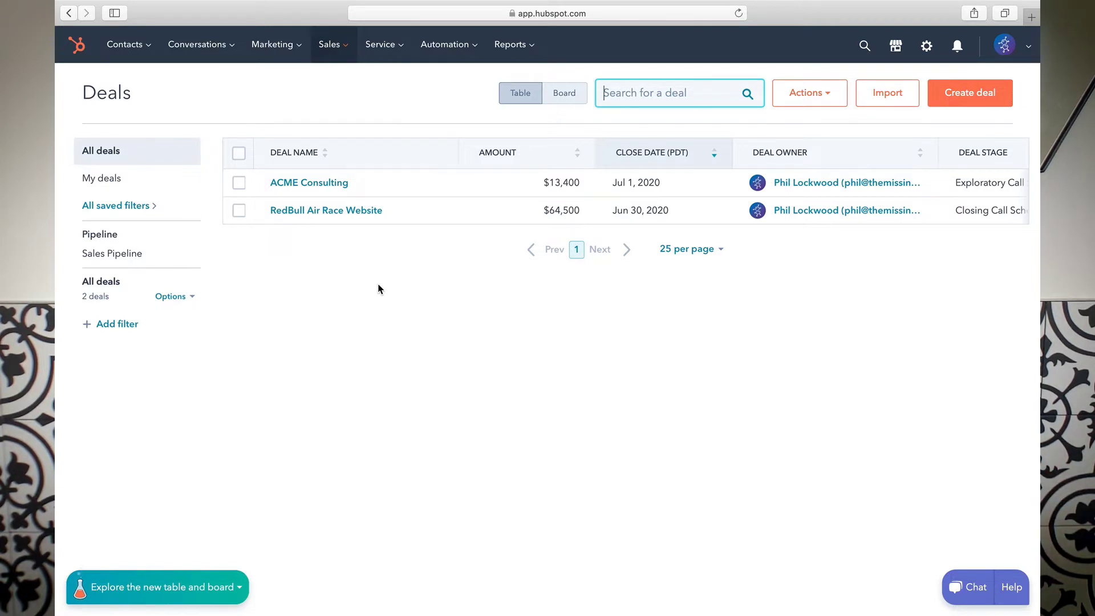
left_click(330, 190)
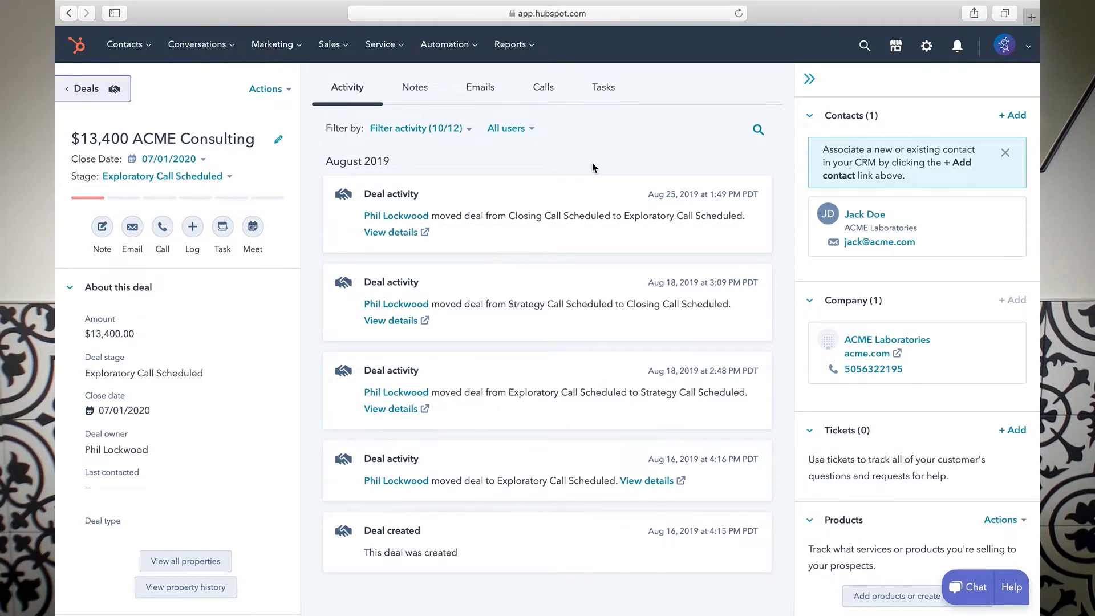
left_click(602, 97)
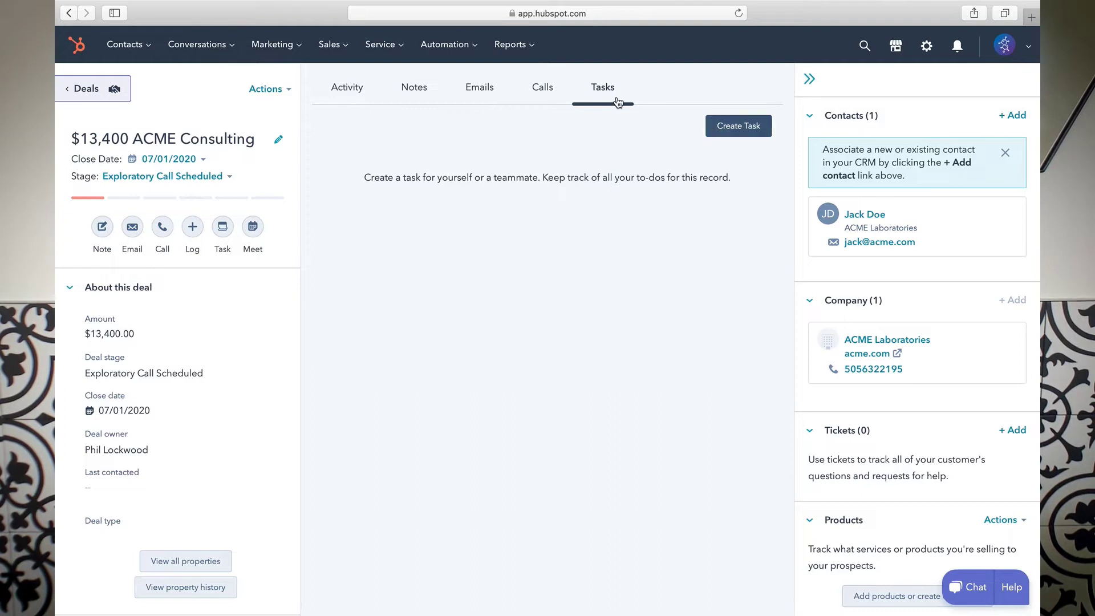
Step: Start a call log on the ACME Consulting deal with its associated contact as the person contacted and the outcome Connected
left_click(541, 93)
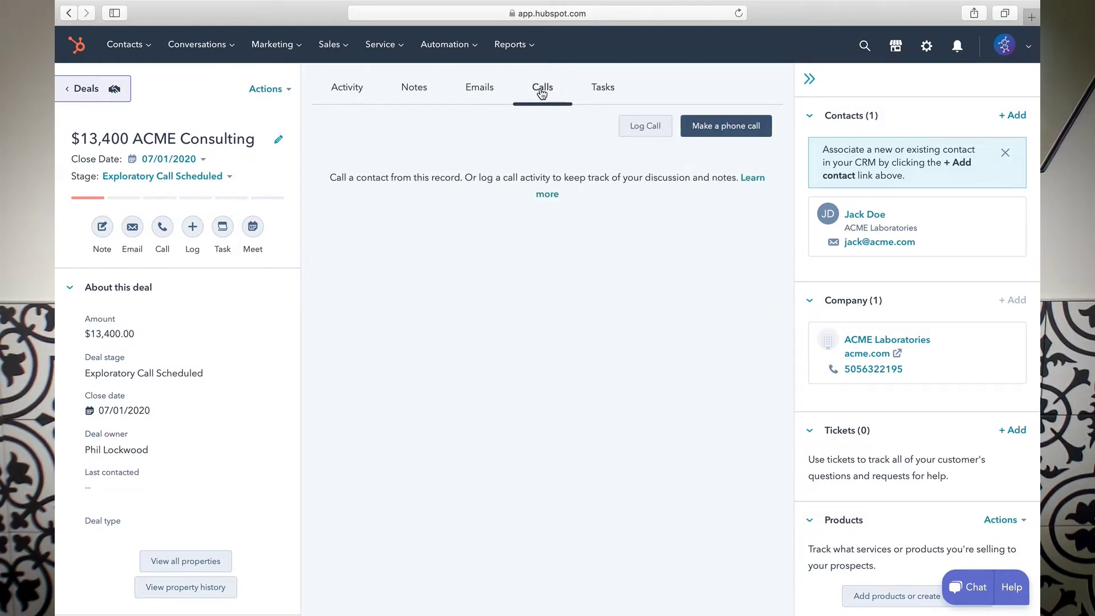
left_click(646, 125)
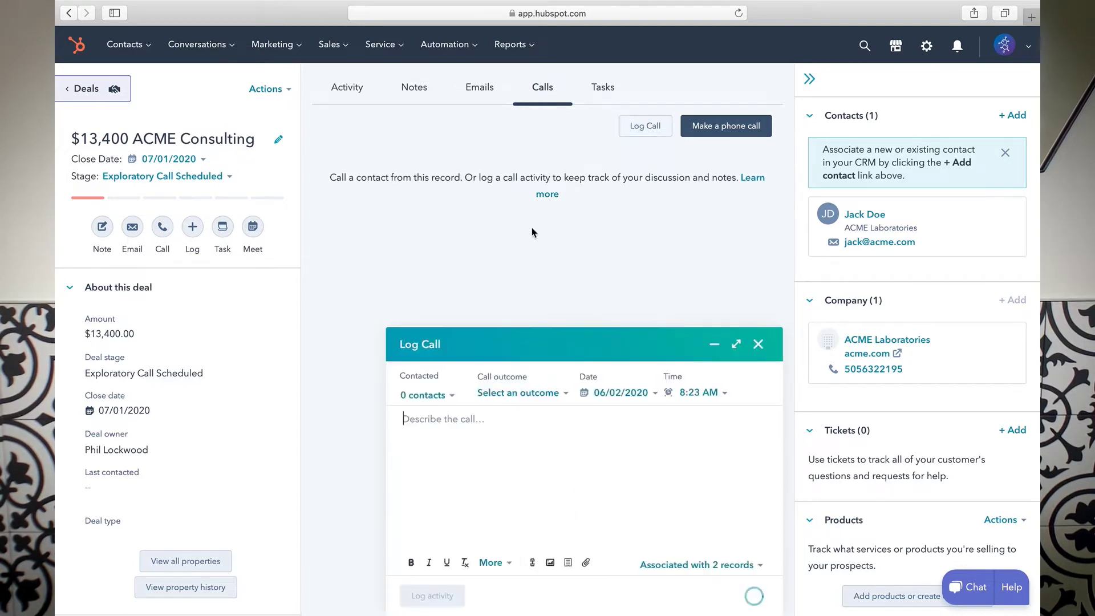
left_click(453, 396)
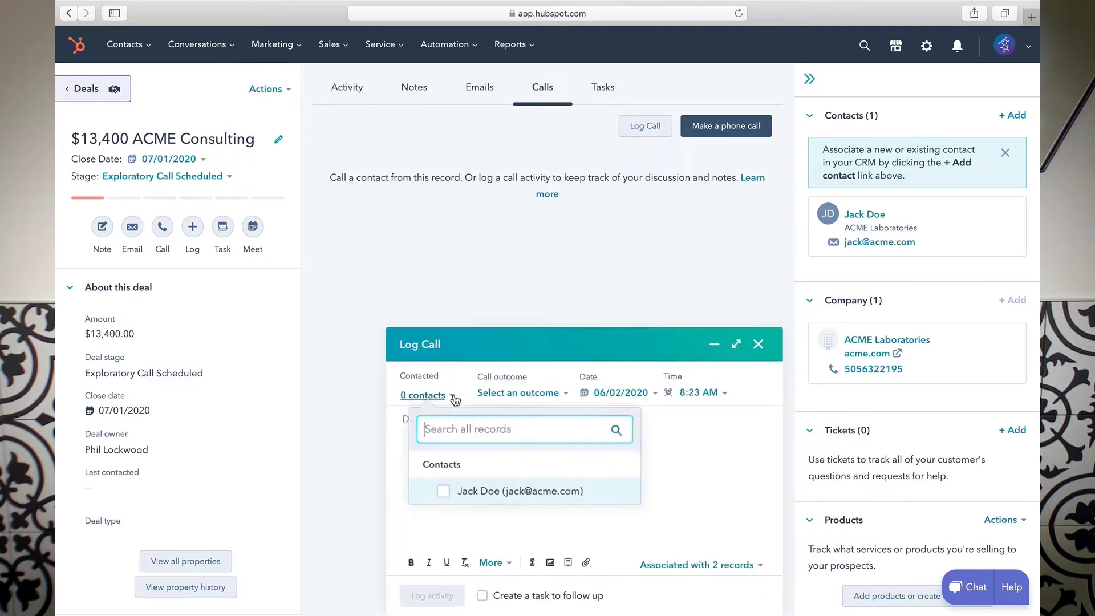
left_click(442, 494)
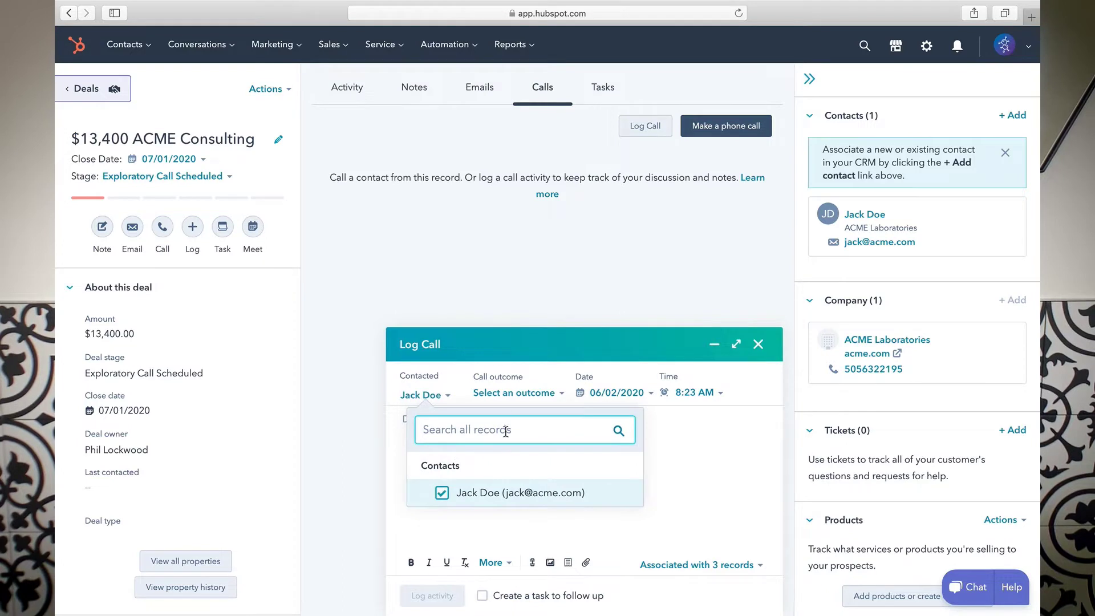
left_click(560, 395)
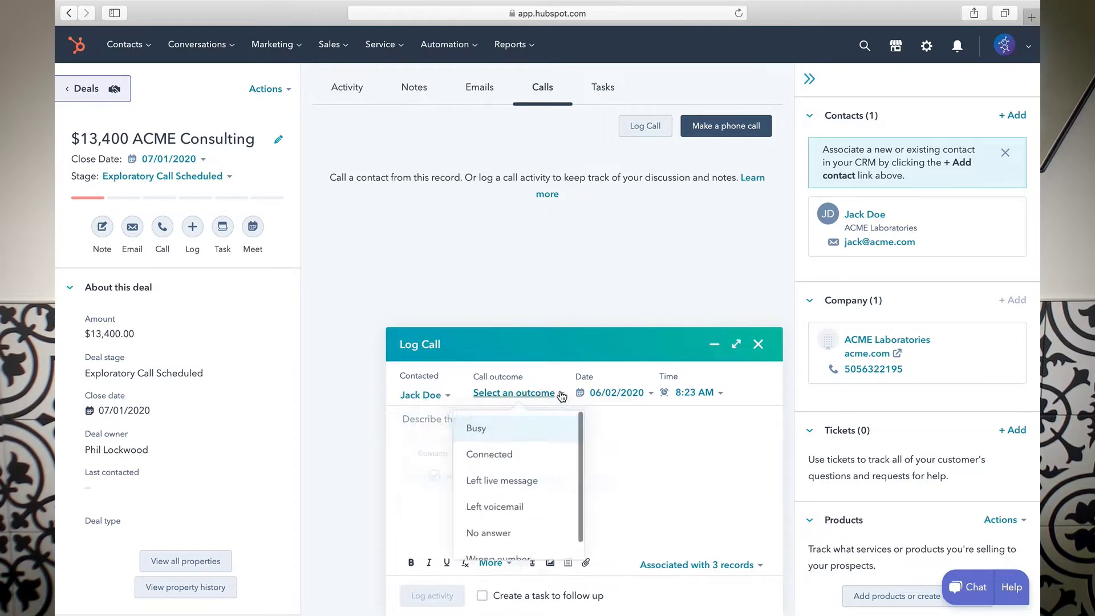
left_click(497, 457)
Step: Describe the call as "He said he's in but let's chat next month."
left_click(521, 439)
type("He said e")
key("BackSpace")
type("he's in but")
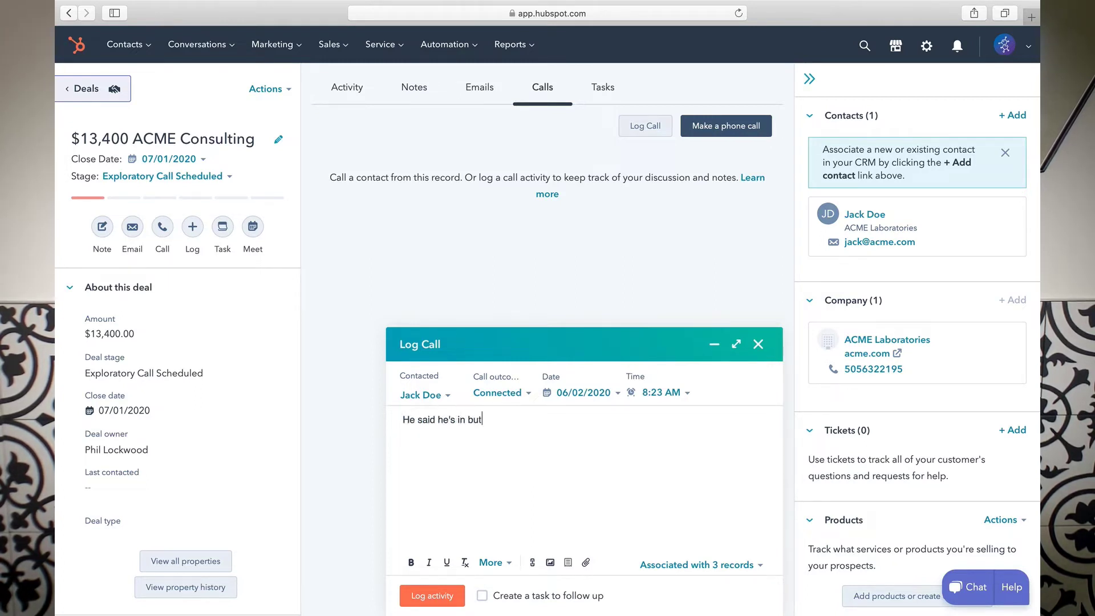
type(" let's chat next month.")
Step: Add a follow-up task due in 1 month (June 30) and log the call activity
left_click(481, 596)
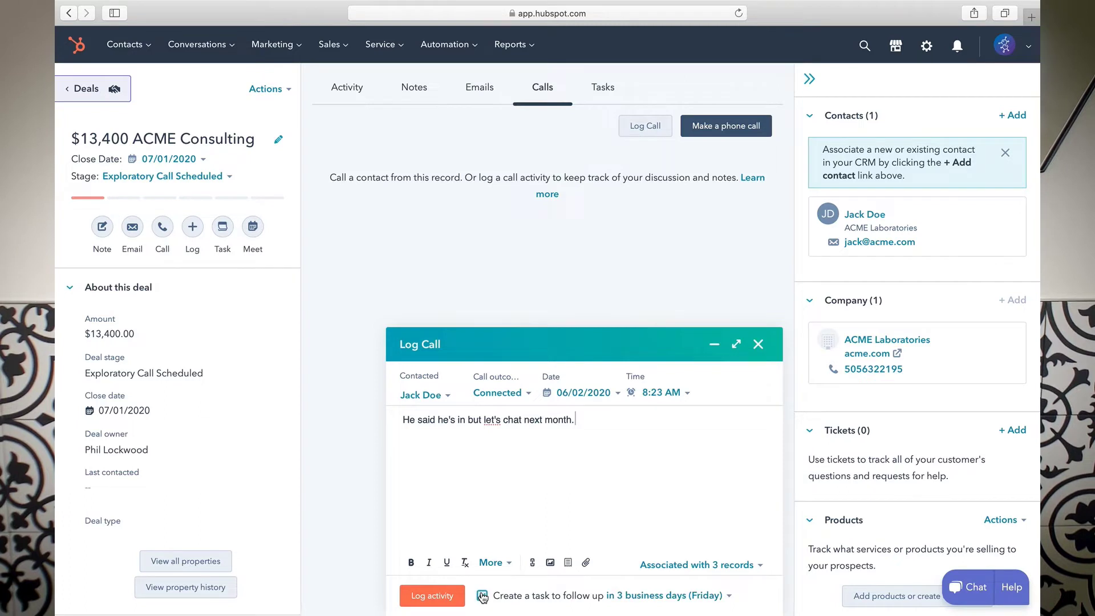
left_click(727, 596)
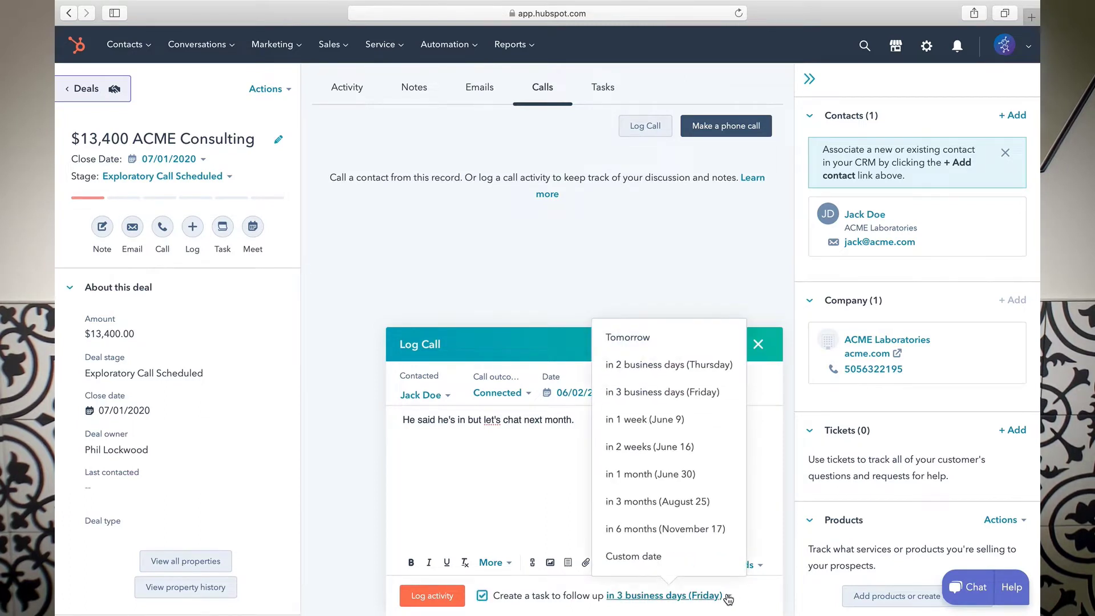
left_click(662, 475)
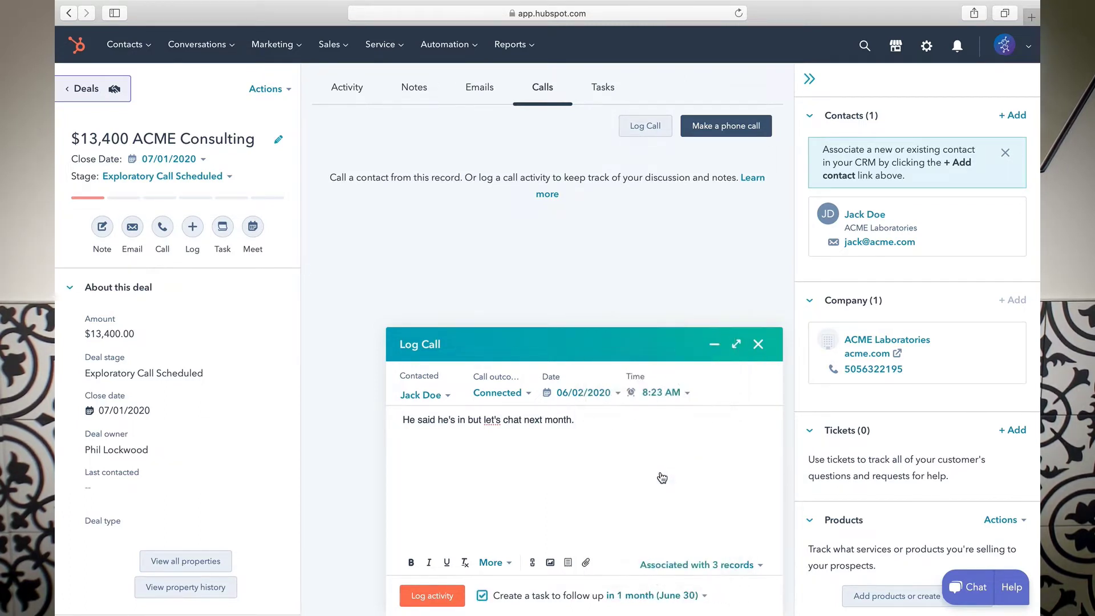
left_click(434, 596)
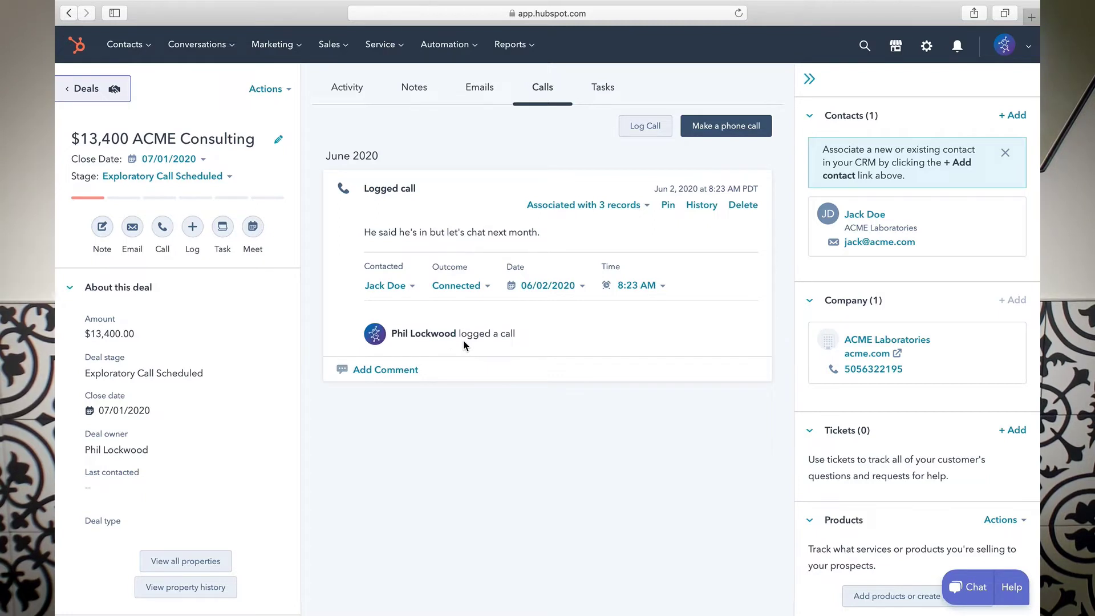
Step: Review the ACME Consulting deal's follow-up task and return to the list of all deals
left_click(604, 91)
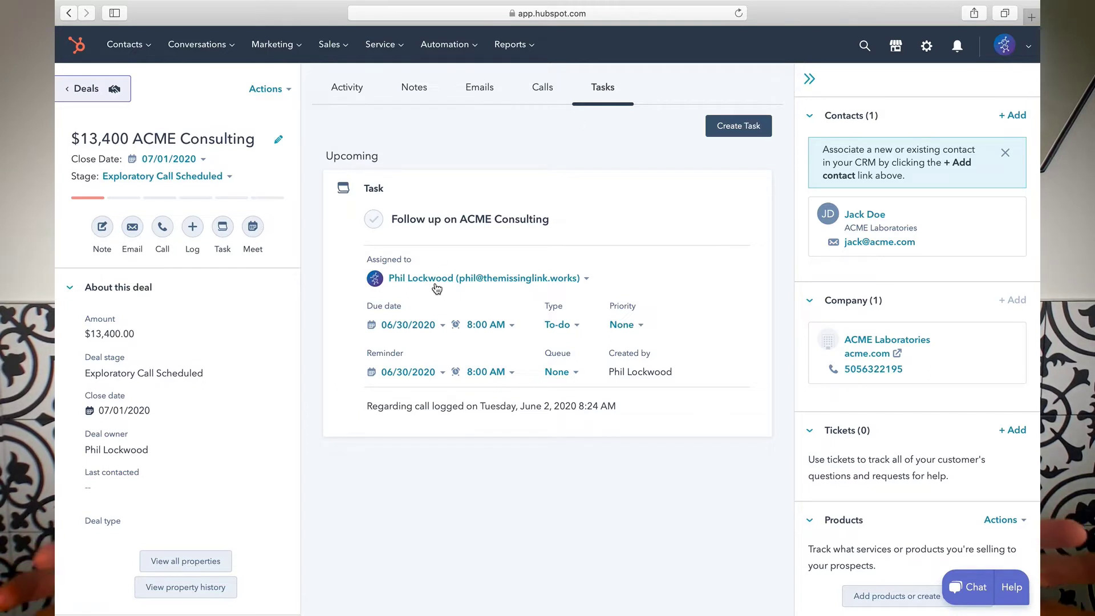
mouse_move(445, 314)
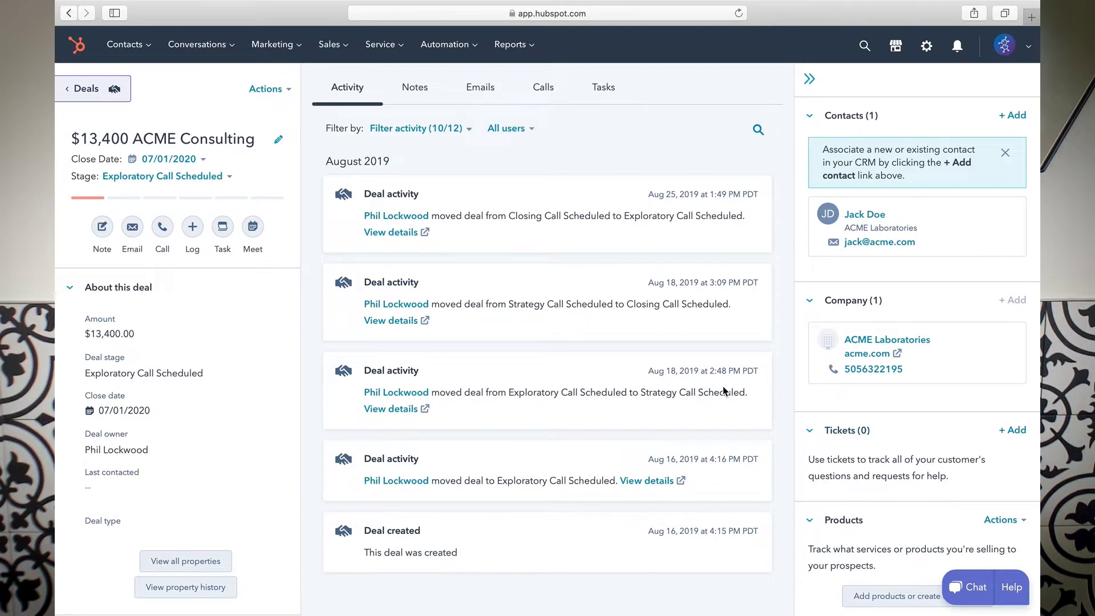
left_click(90, 89)
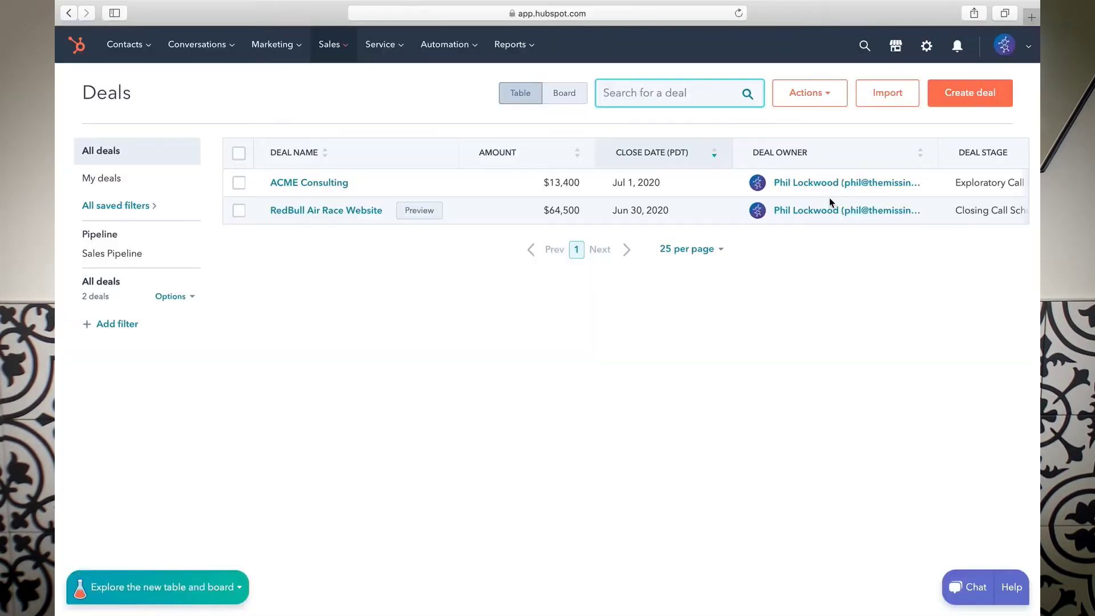
mouse_move(464, 177)
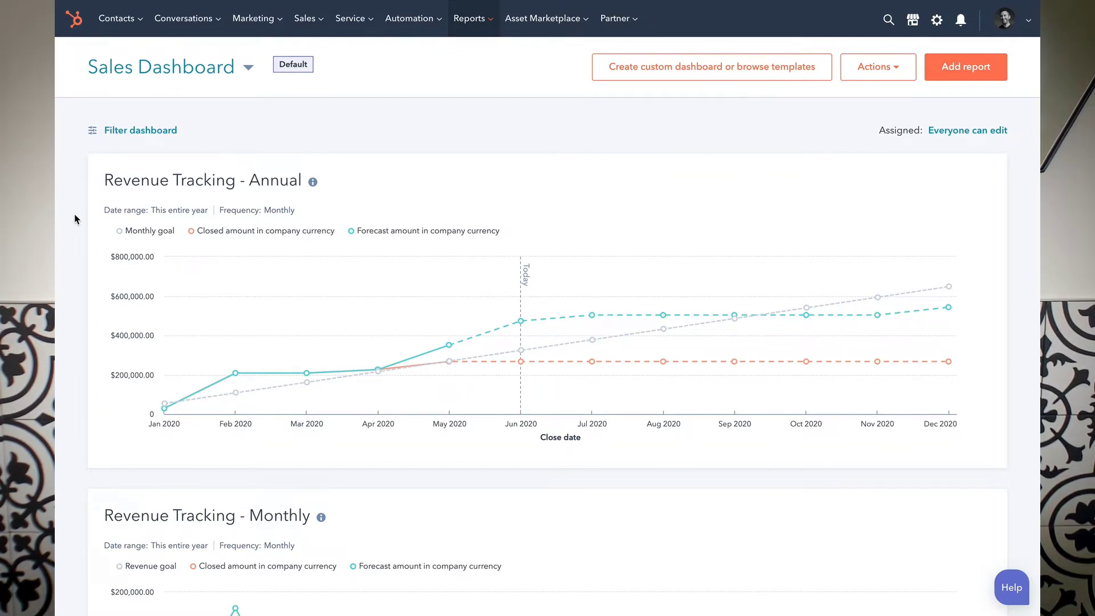
Step: Examine the Sales Dashboard's monthly revenue tracking for January 2020 and the annual chart's goal and forecast for December 2020
scroll(81, 243, "down", 7)
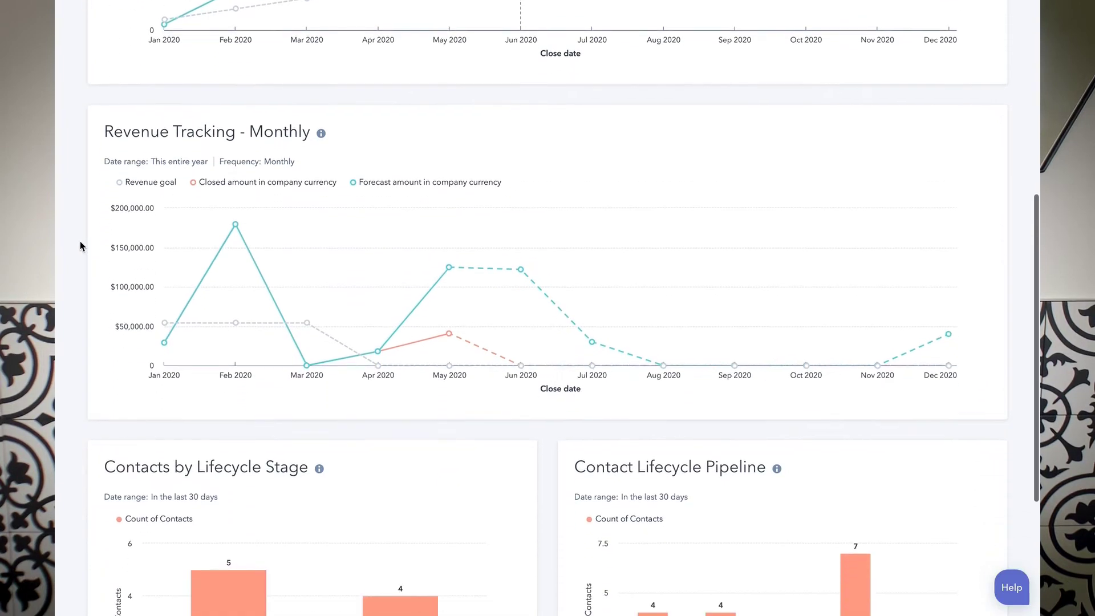
scroll(86, 296, "up", 1)
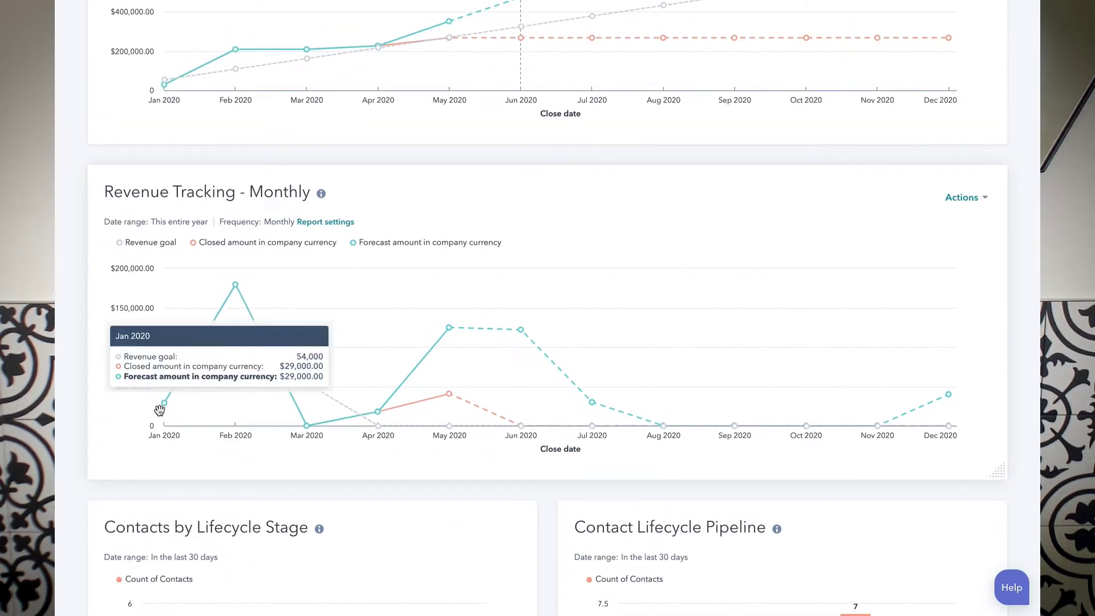
mouse_move(164, 405)
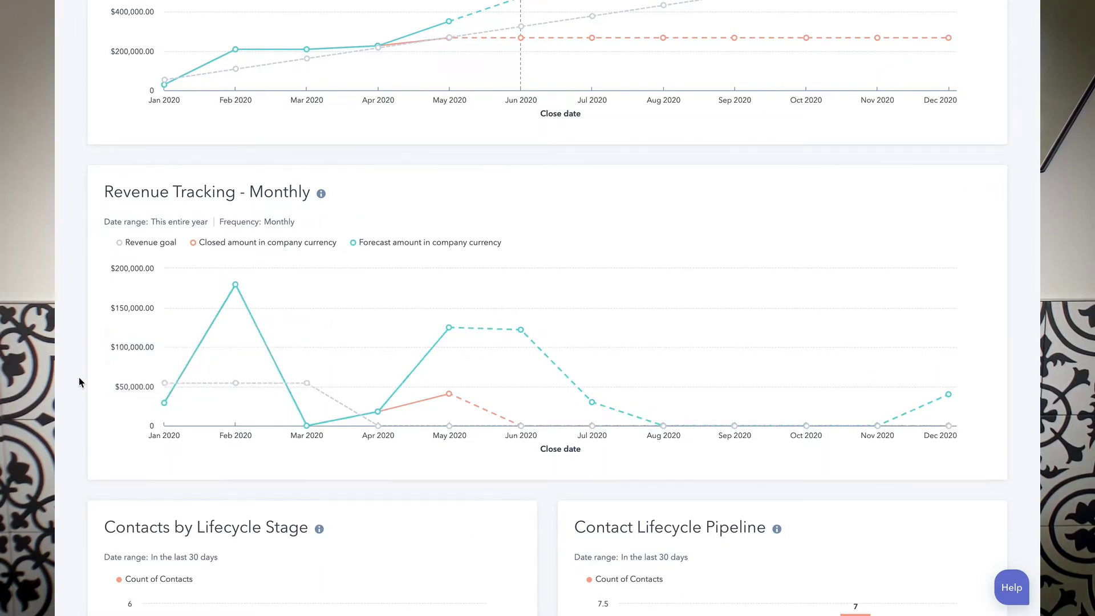
mouse_move(166, 385)
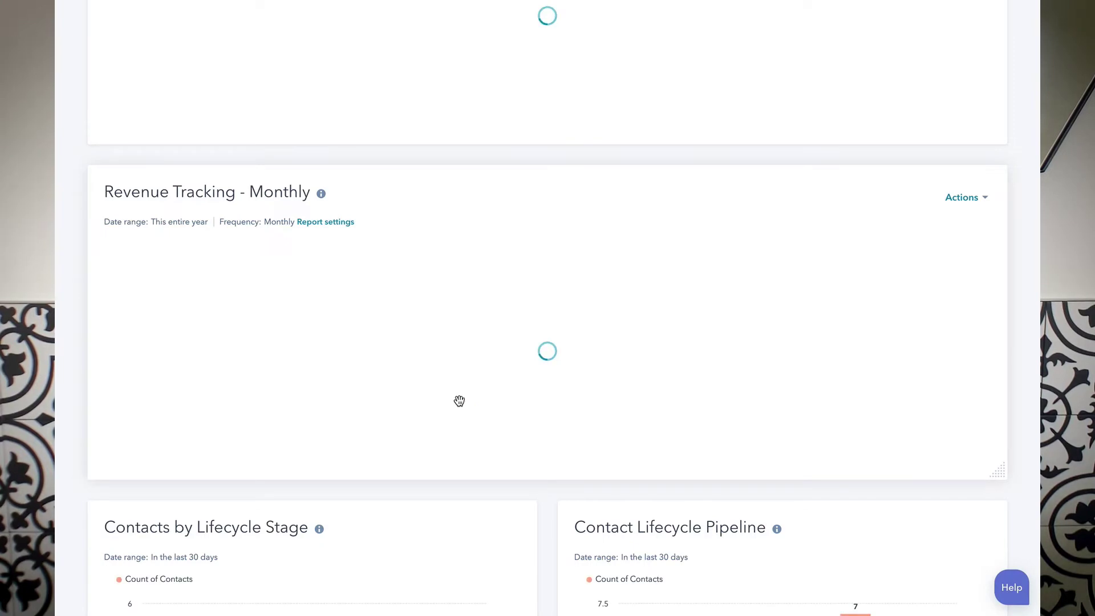
scroll(245, 307, "up", 6)
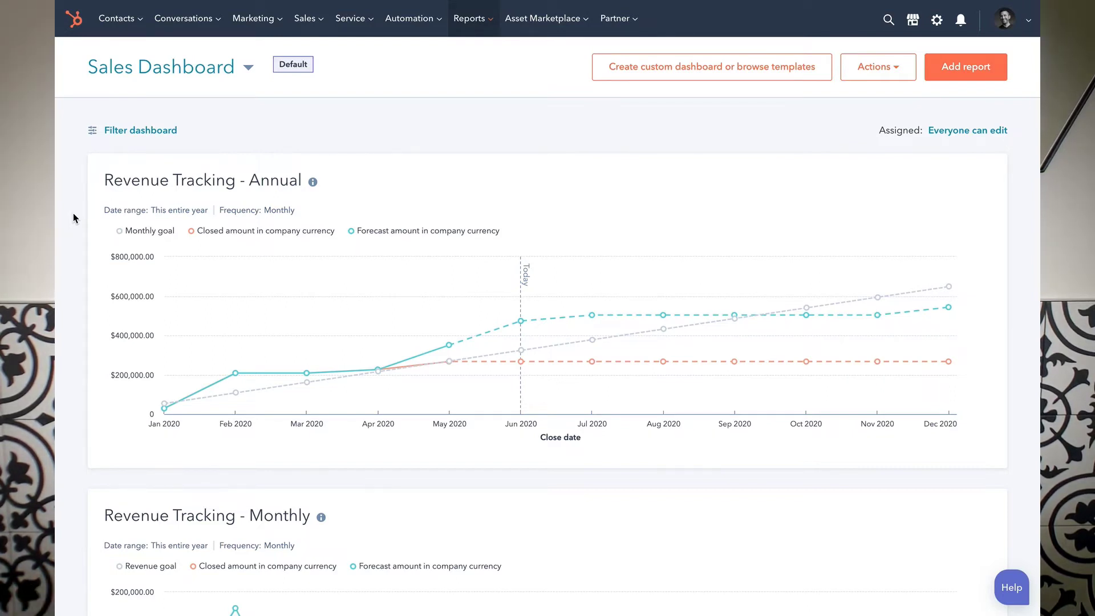
mouse_move(947, 286)
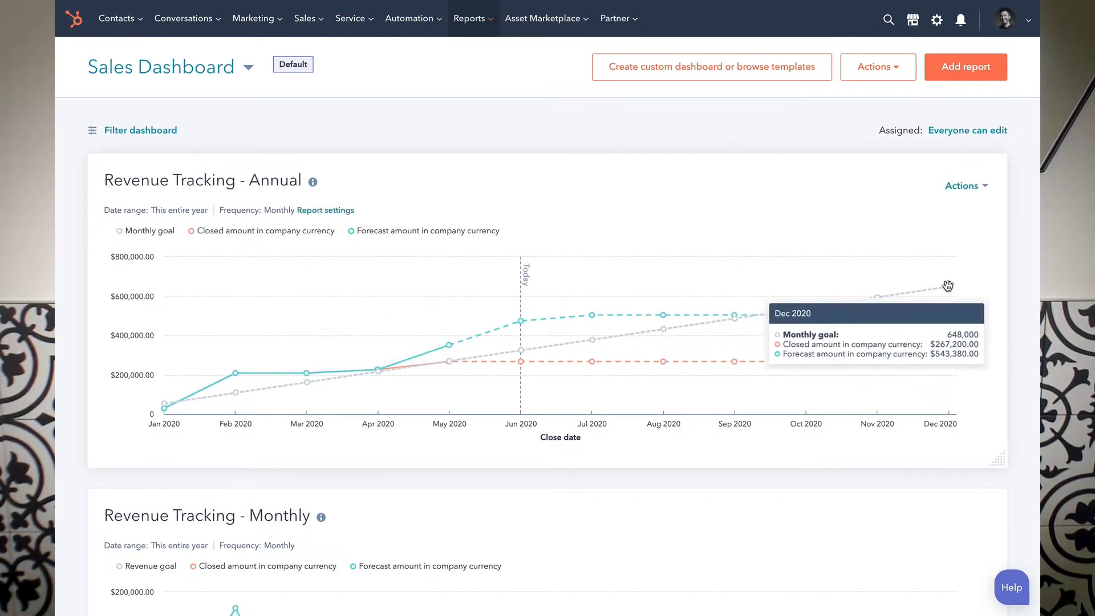